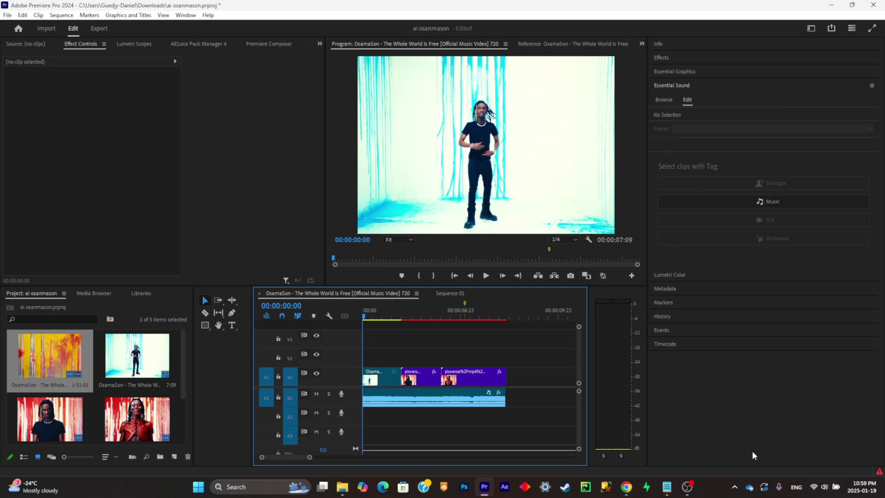
# Play the finished example sequence from its start
pyautogui.press('space')
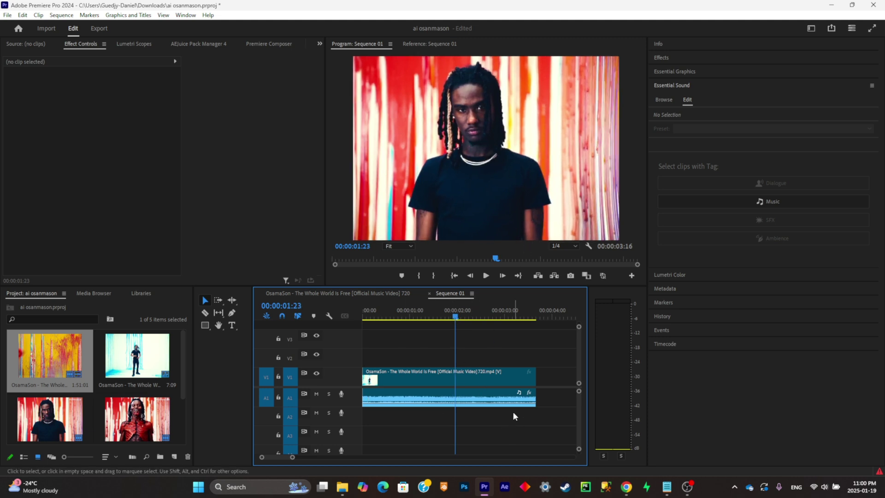
# Split the music video clip at 00:00:01:23 and move its second part further along the timeline, leaving a gap
pyautogui.click(487, 389)
pyautogui.hotkey('ctrl', 'k')
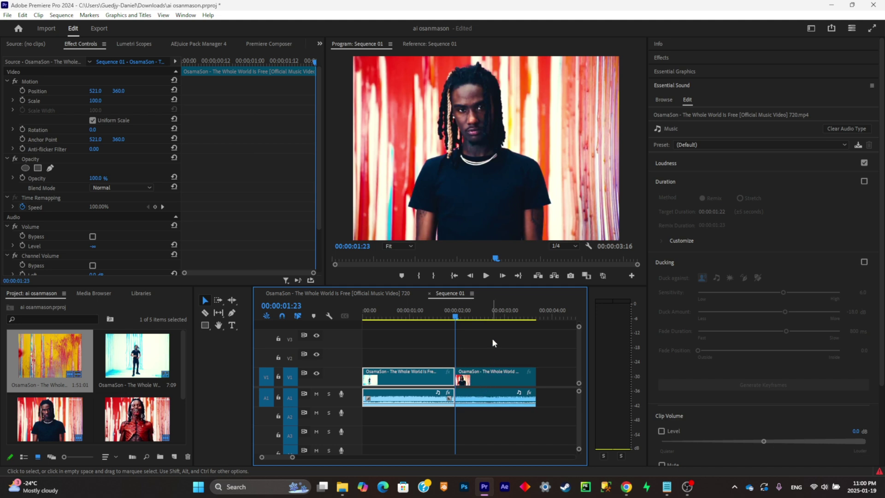
pyautogui.click(502, 397)
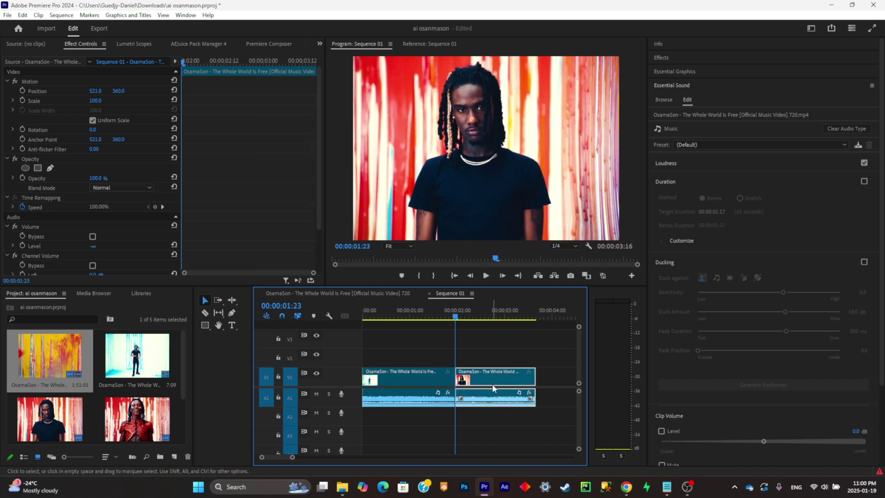
pyautogui.moveTo(492, 380); pyautogui.dragTo(570, 382)
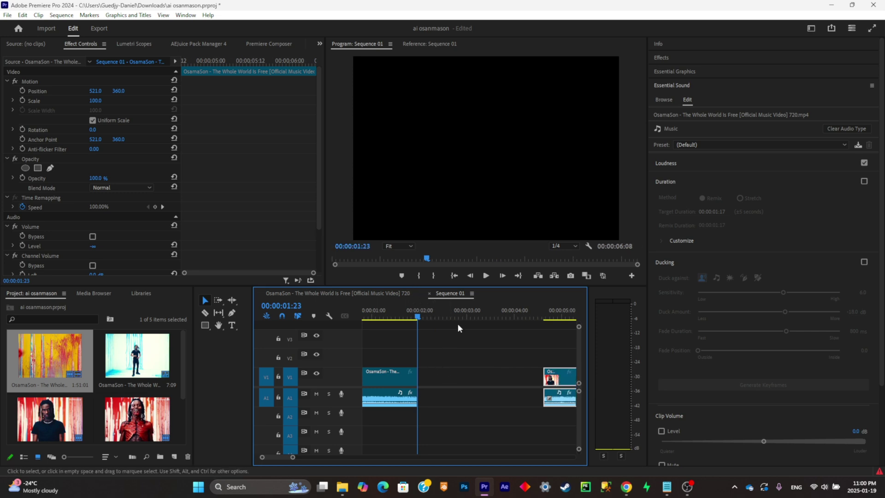
# Export the first clip's last frame at 00:00:01:22 as a PNG still named "frame 01"
pyautogui.click(416, 319)
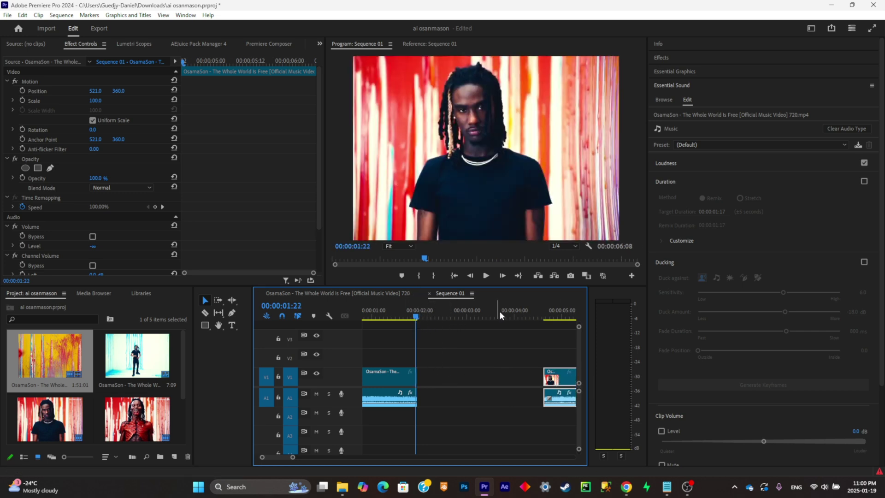
pyautogui.click(573, 280)
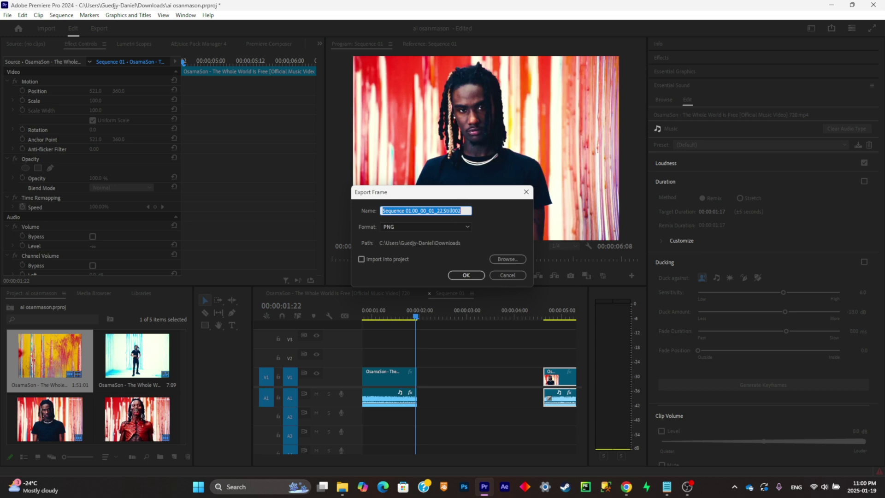
pyautogui.write('frame 01')
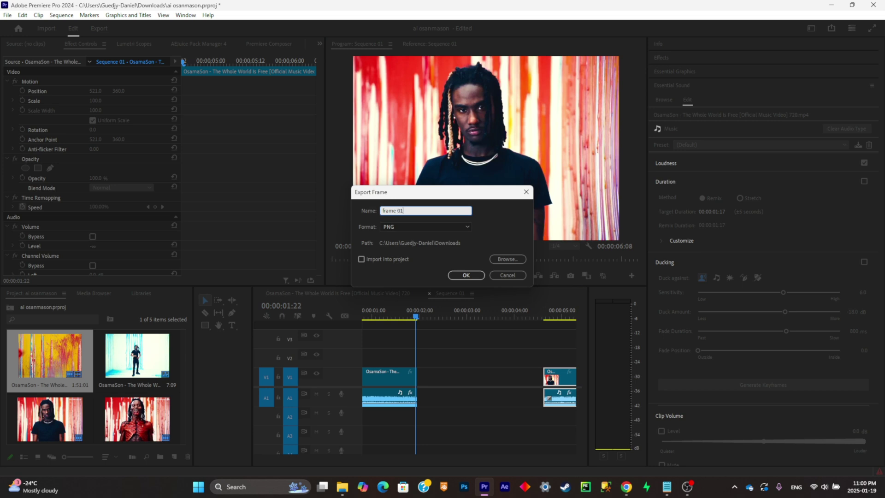
pyautogui.press('Return')
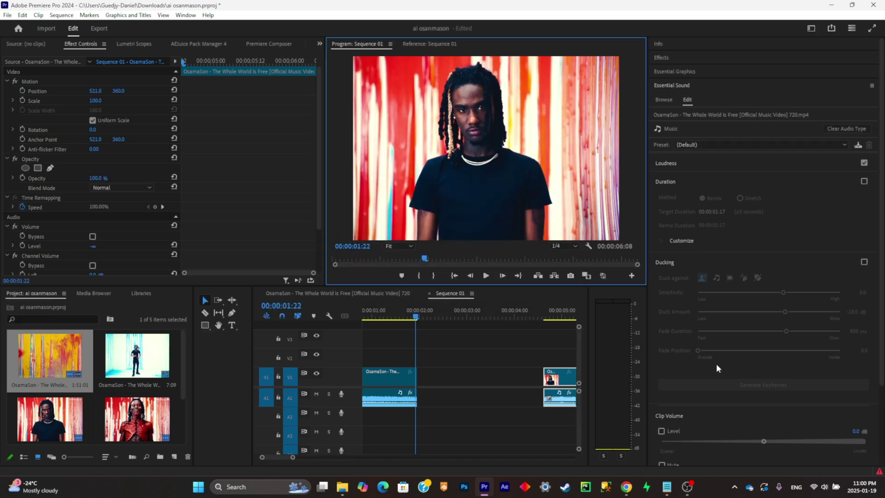
# Switch to PixVerse in Chrome and generate a video from the exported still with the prompt "guy morphing into a crazy and scary red monster"
pyautogui.click(627, 487)
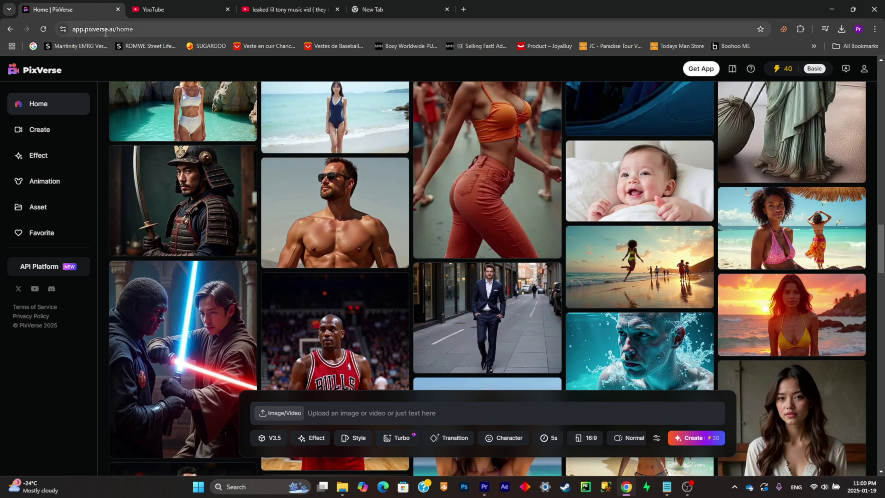
pyautogui.moveTo(186, 194)
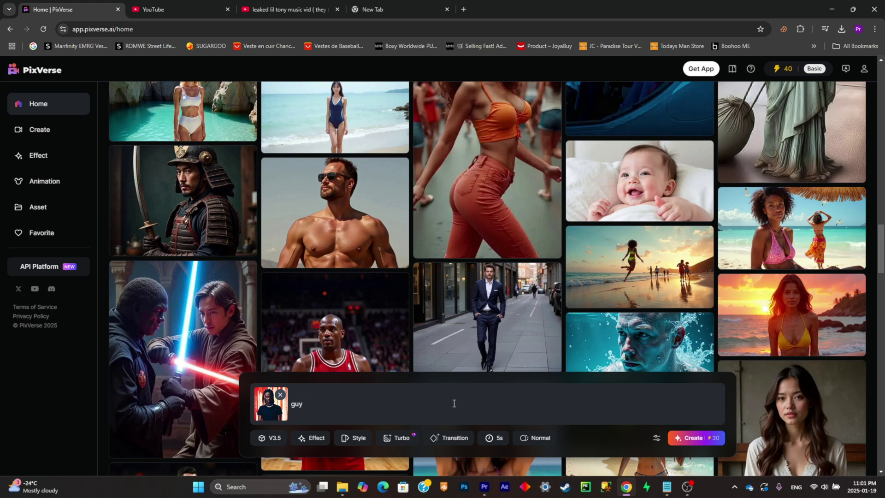
pyautogui.write('phing into a crazy and scary red monster')
pyautogui.click(696, 437)
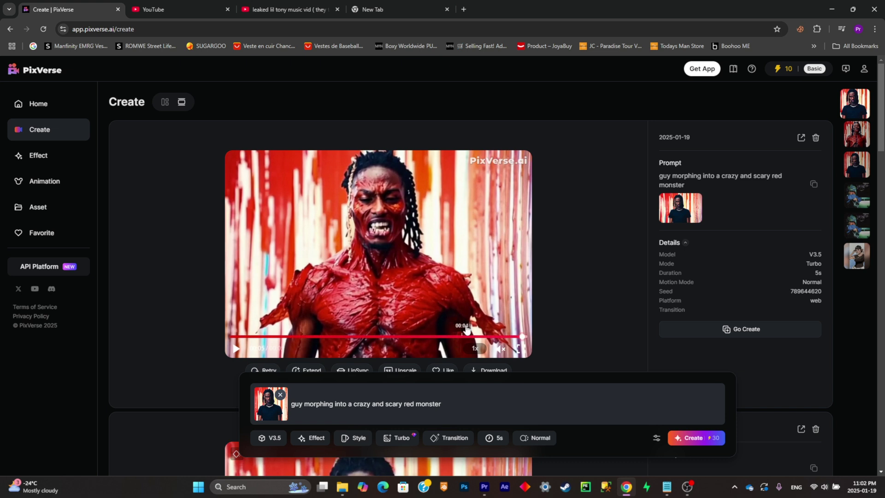
# Download the generated monster video and place it on track V2 in Premiere Pro, starting where the first clip ends
pyautogui.click(489, 370)
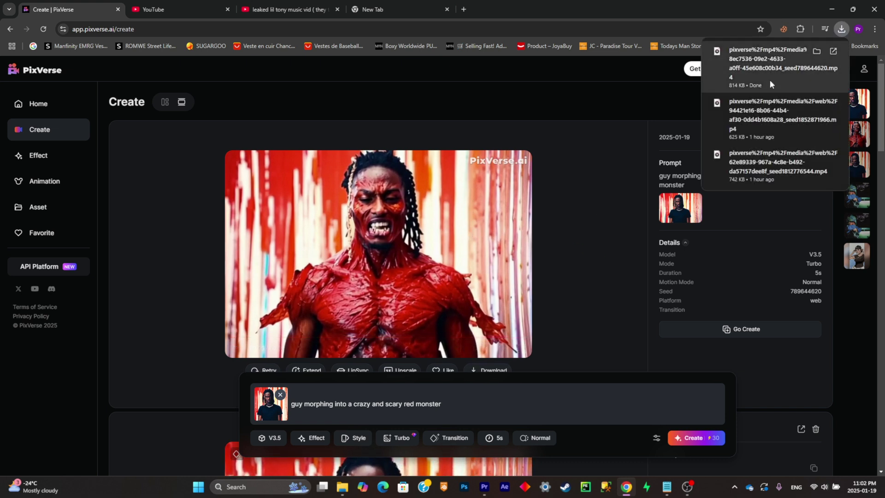
pyautogui.moveTo(538, 347); pyautogui.dragTo(425, 354)
pyautogui.scroll(1, 438, 356)
pyautogui.click(485, 316)
pyautogui.click(454, 358)
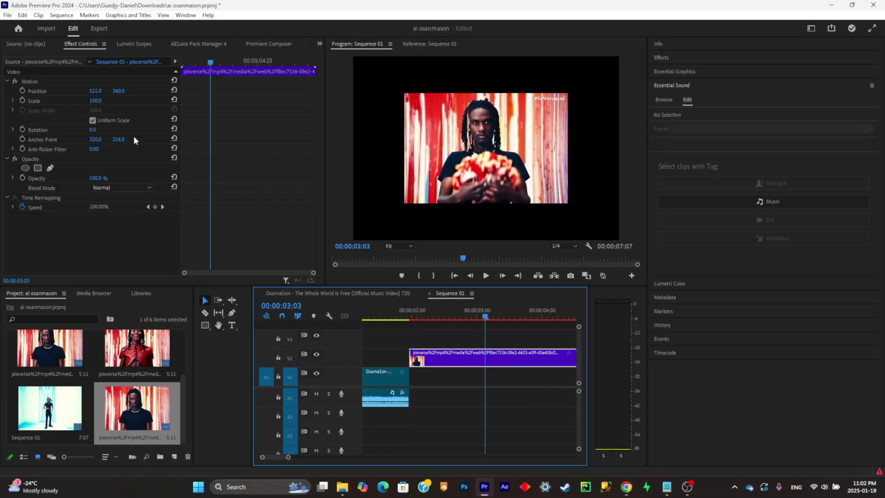
# Scale the generated clip to 169 so it fills the frame
pyautogui.click(94, 95)
pyautogui.moveTo(96, 100); pyautogui.dragTo(127, 100)
pyautogui.scroll(-1, 477, 322)
pyautogui.moveTo(478, 316); pyautogui.dragTo(486, 333)
pyautogui.scroll(-2, 510, 363)
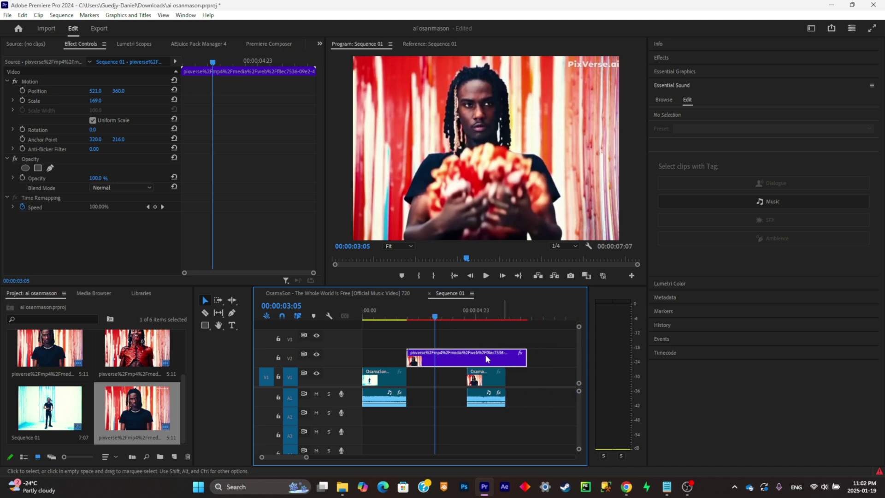
# Open the Speed/Duration settings of the generated clip on track V2
pyautogui.rightClick(446, 354)
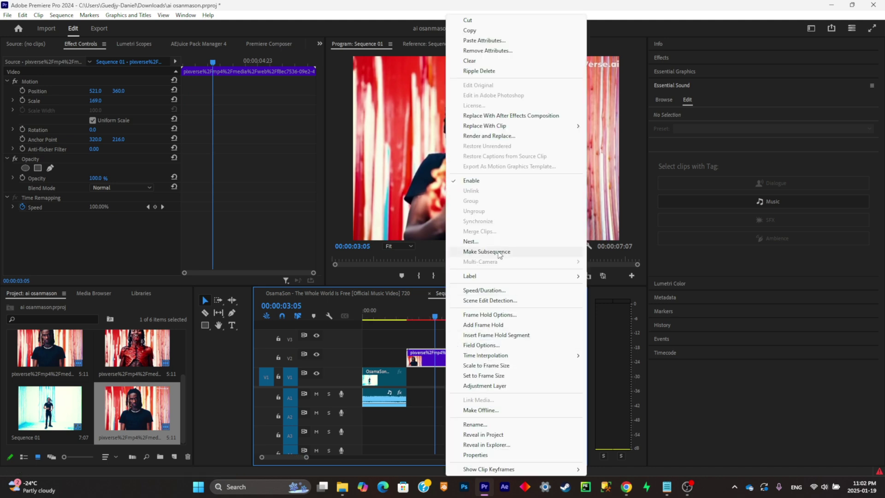
pyautogui.click(405, 329)
pyautogui.rightClick(437, 353)
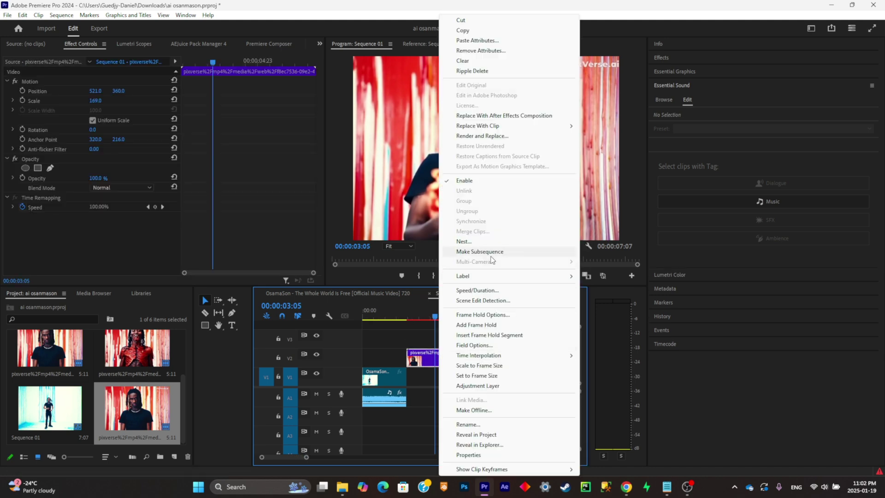
pyautogui.click(487, 292)
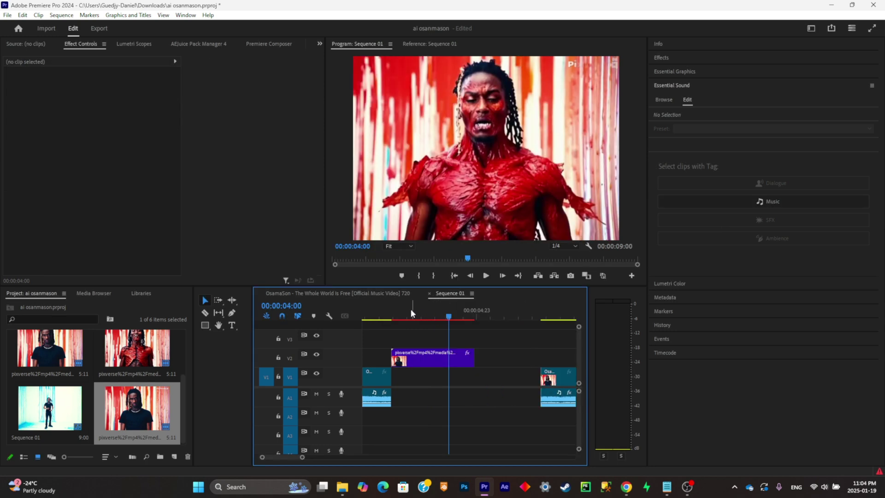
# Split the generated clip at 00:00:04:10 and delete the part after the cut
pyautogui.moveTo(411, 314); pyautogui.dragTo(461, 327)
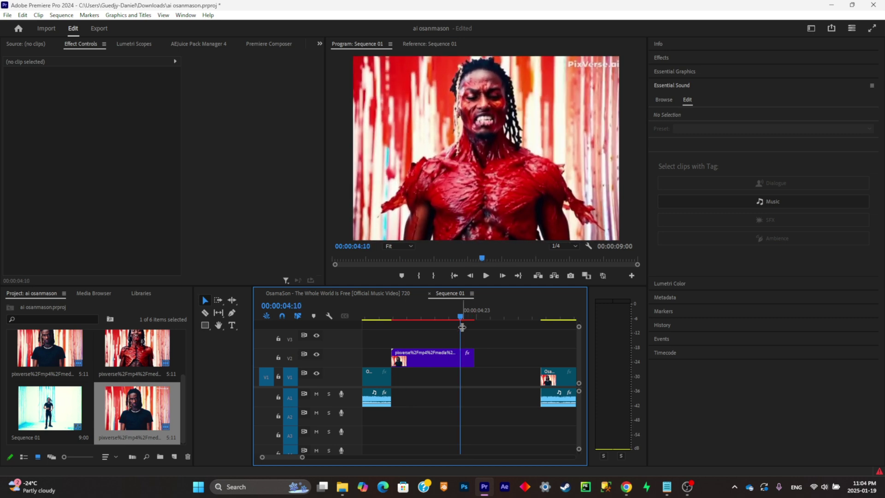
pyautogui.click(464, 357)
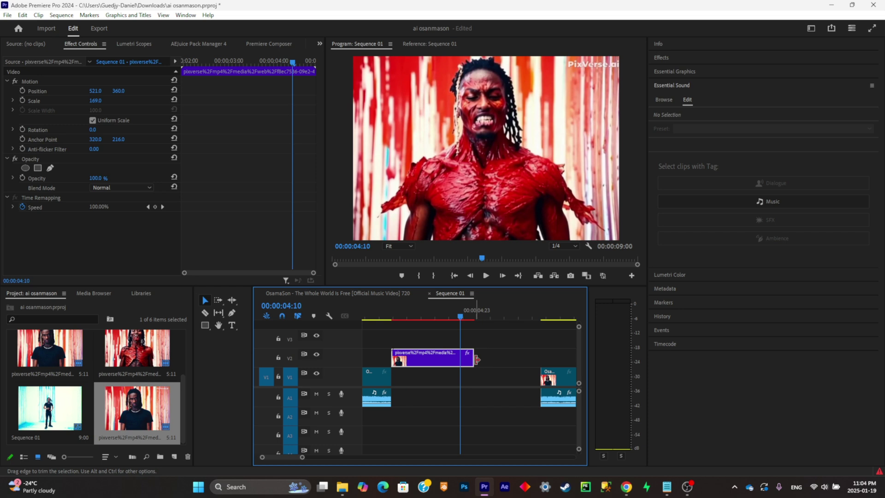
pyautogui.moveTo(477, 359); pyautogui.dragTo(464, 358)
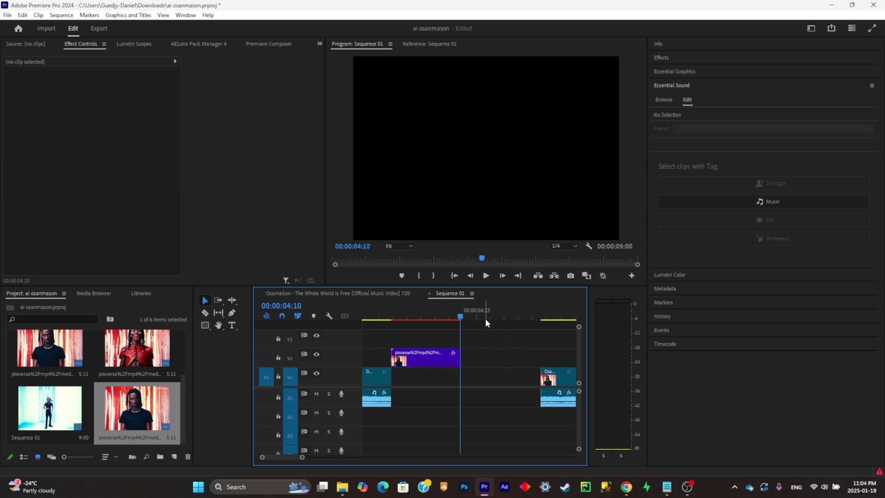
pyautogui.hotkey('ctrl', 'z')
pyautogui.click(466, 361)
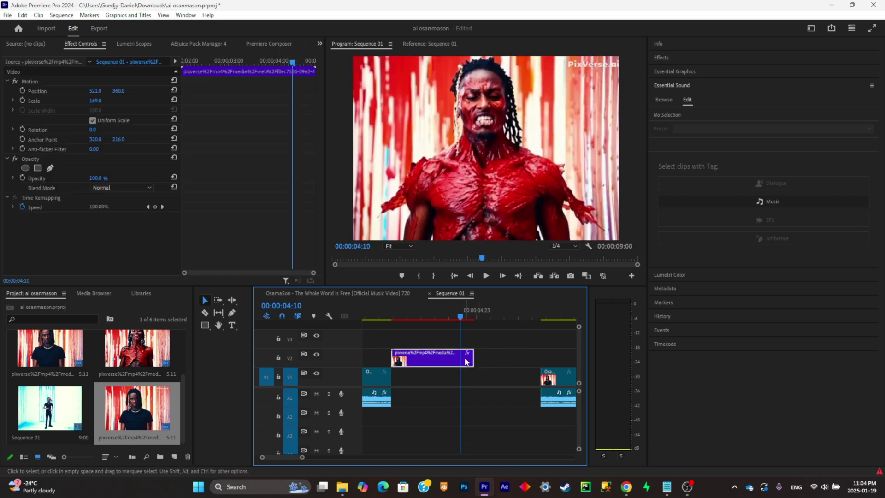
pyautogui.hotkey('ctrl', 'k')
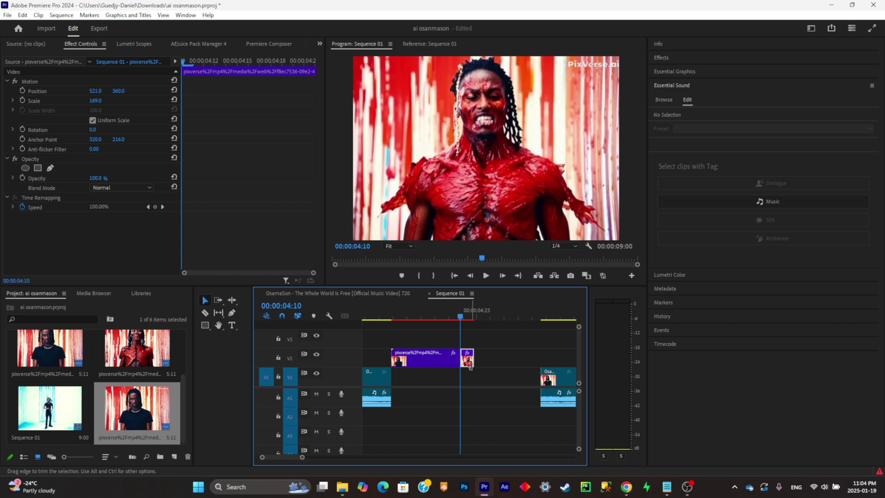
pyautogui.press('Delete')
# Export the shortened monster clip's last frame at 00:00:04:09 as a PNG still named "frame"
pyautogui.press('Left')
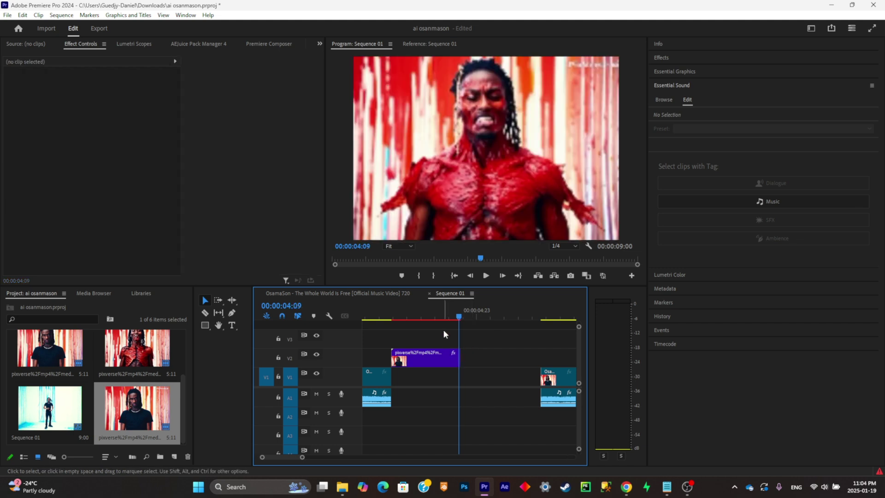
pyautogui.click(571, 276)
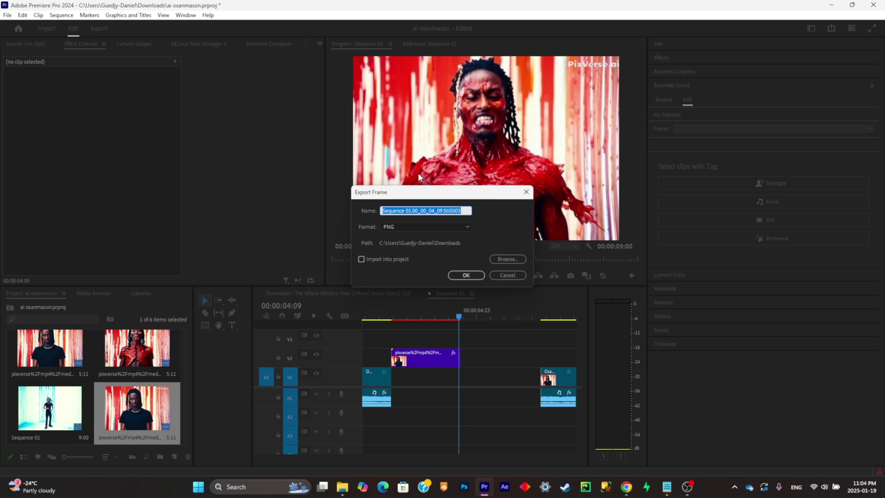
pyautogui.write('frame')
pyautogui.press('Return')
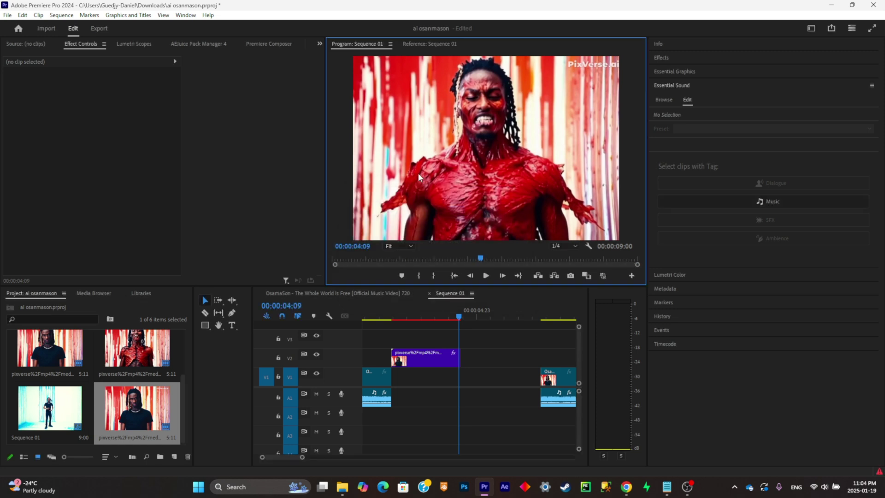
# Switch to PixVerse in Chrome and turn on Transition mode for the video generator
pyautogui.click(626, 486)
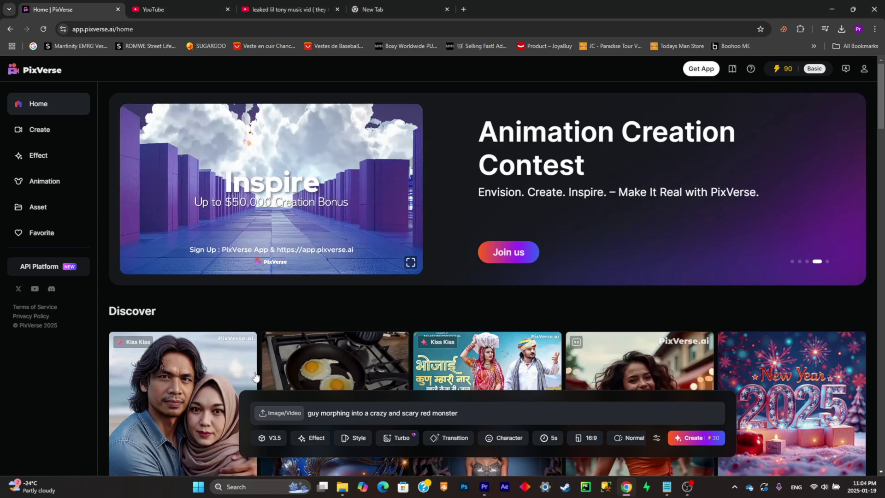
pyautogui.click(280, 413)
pyautogui.press('Escape')
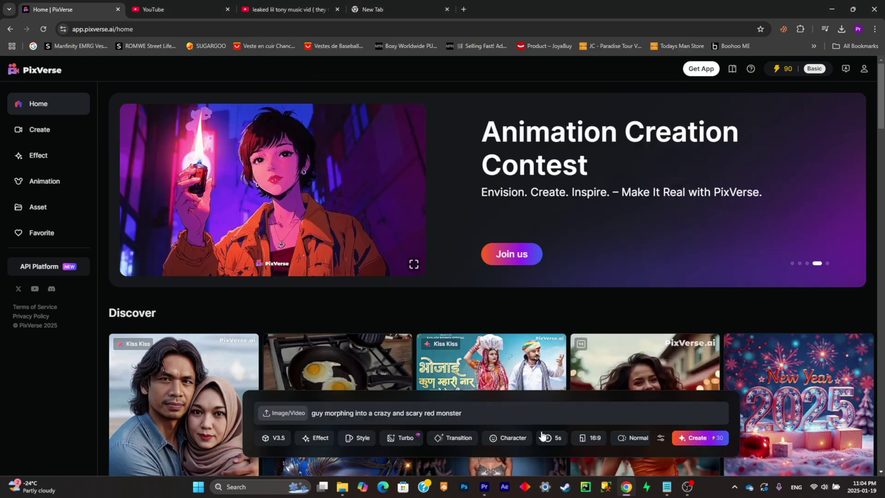
pyautogui.click(456, 438)
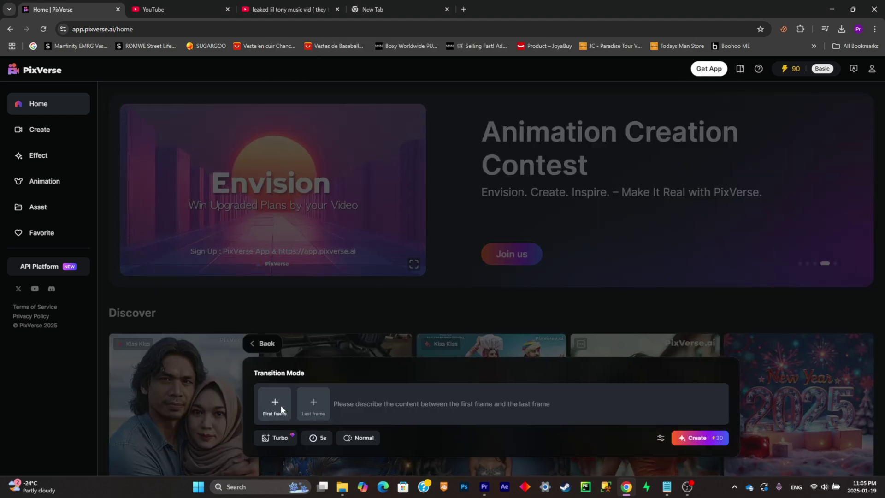
# Set the monster still as first frame and the black T-shirt still as last frame, and generate the transition video
pyautogui.click(281, 410)
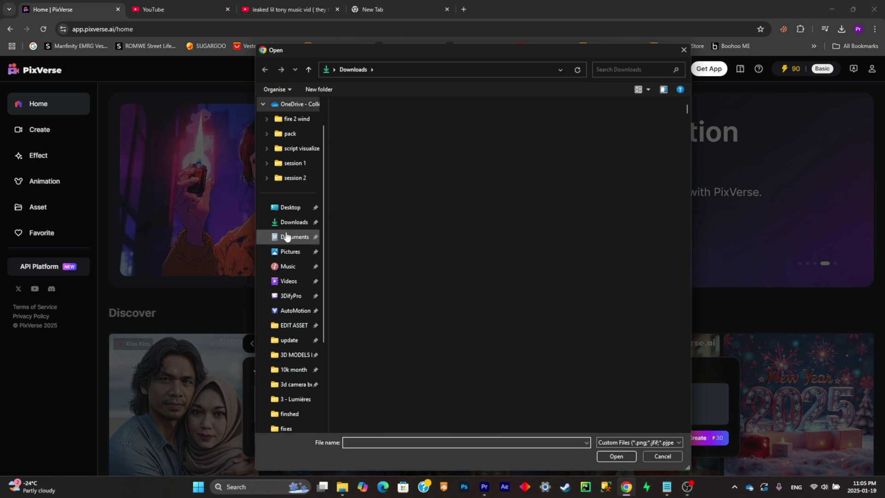
pyautogui.doubleClick(389, 132)
pyautogui.click(318, 402)
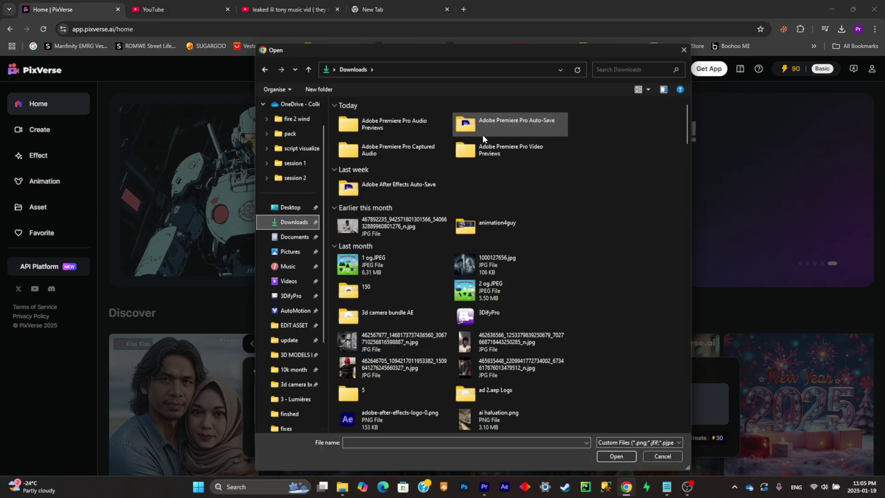
pyautogui.doubleClick(482, 133)
pyautogui.click(715, 441)
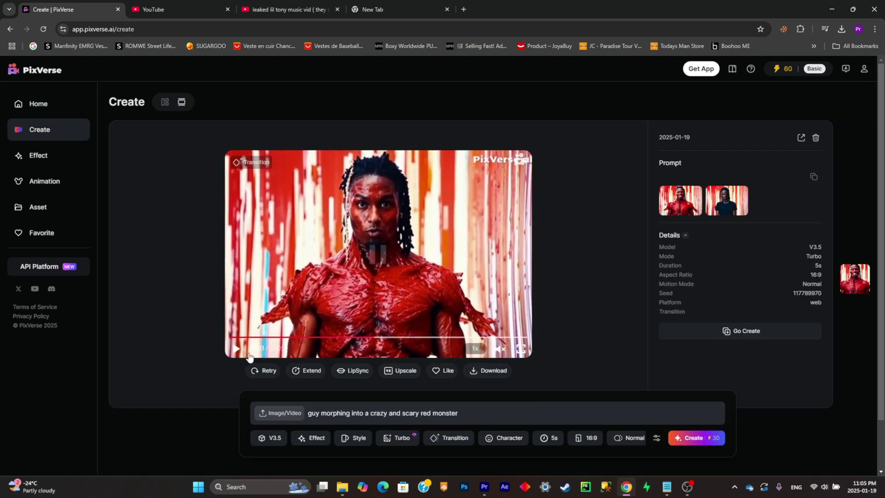
# Download the transition video and place it on track V2 in Premiere Pro, directly after the monster clip
pyautogui.click(480, 370)
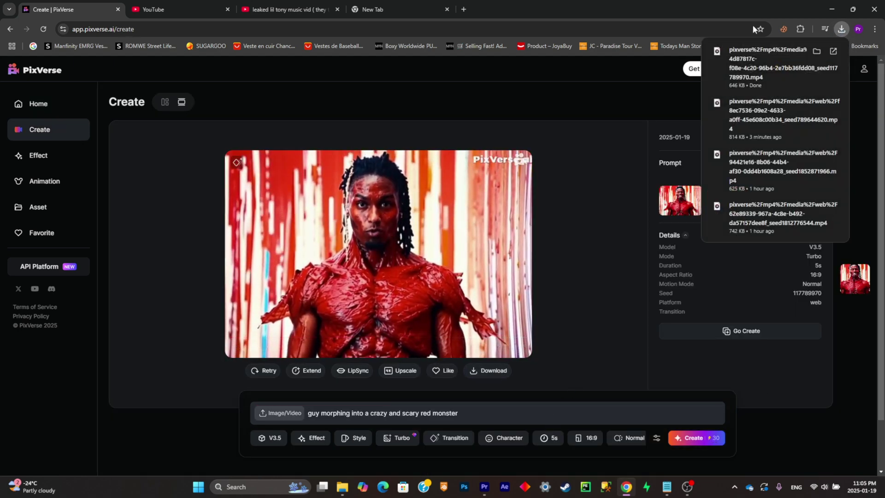
pyautogui.moveTo(769, 62); pyautogui.dragTo(567, 147)
pyautogui.moveTo(497, 476); pyautogui.dragTo(466, 357)
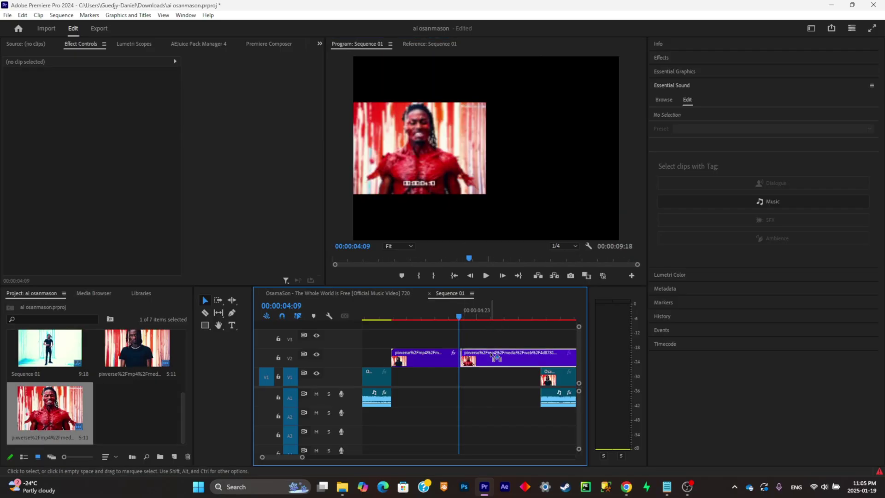
# Set the transition clip's speed to 190% and move the closing music video clip directly against its end
pyautogui.click(491, 351)
pyautogui.rightClick(491, 352)
pyautogui.click(529, 290)
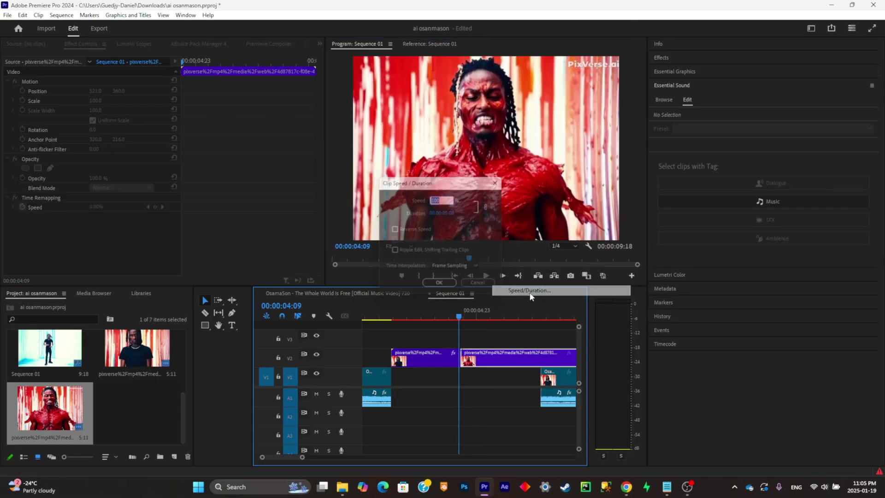
pyautogui.write('150')
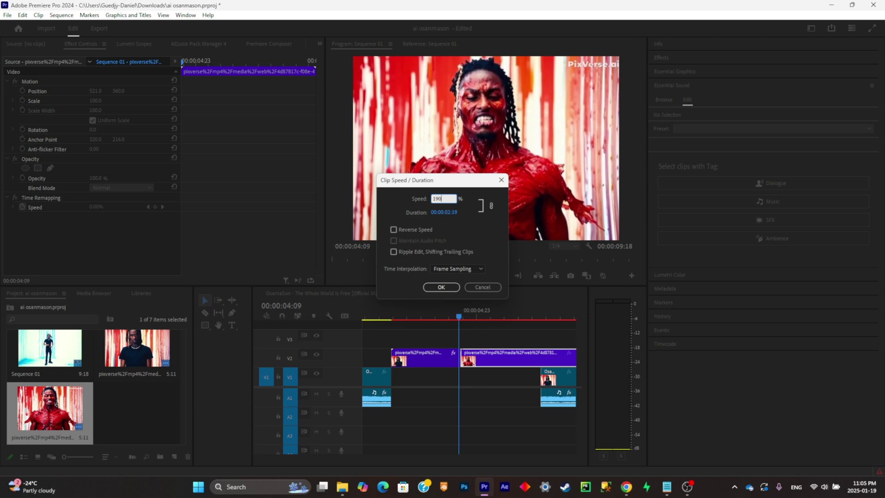
pyautogui.press('Return')
pyautogui.moveTo(557, 381); pyautogui.dragTo(552, 382)
# Copy the monster clip's Scale value of 169 to the transition clip so it fills the frame
pyautogui.moveTo(465, 316); pyautogui.dragTo(476, 341)
pyautogui.click(433, 359)
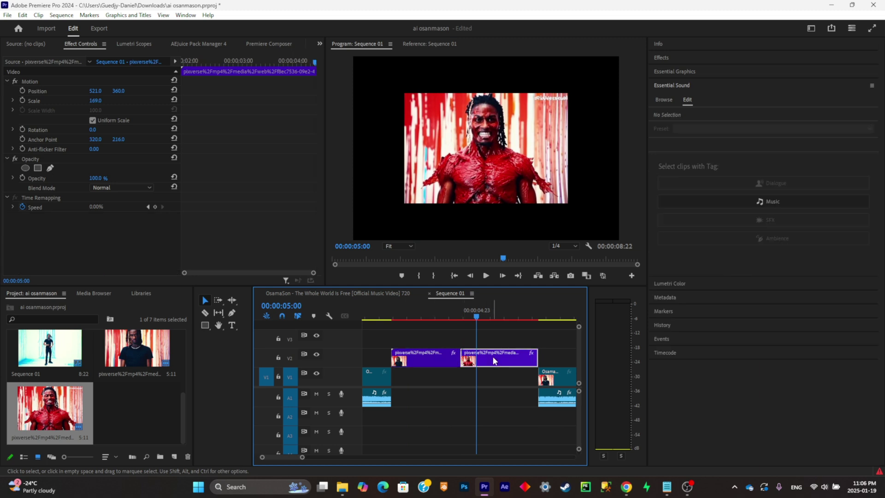
pyautogui.click(97, 101)
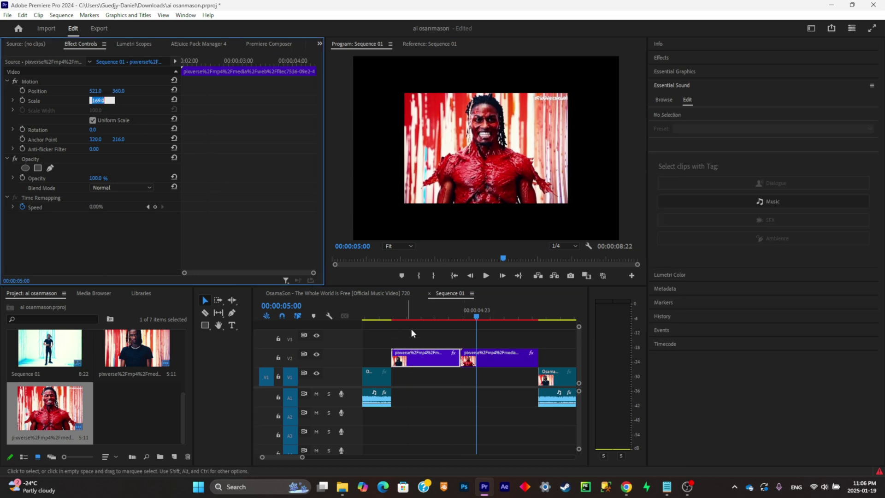
pyautogui.click(483, 358)
pyautogui.click(96, 101)
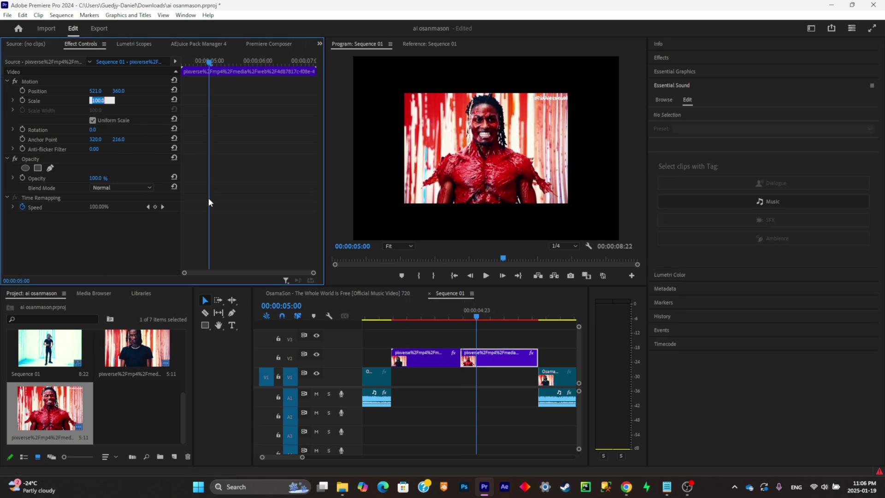
# Review the edited sequence and examine the PixVerse watermark on the monster clip at 00:00:03:00 up close
pyautogui.click(423, 337)
pyautogui.scroll(3, 454, 405)
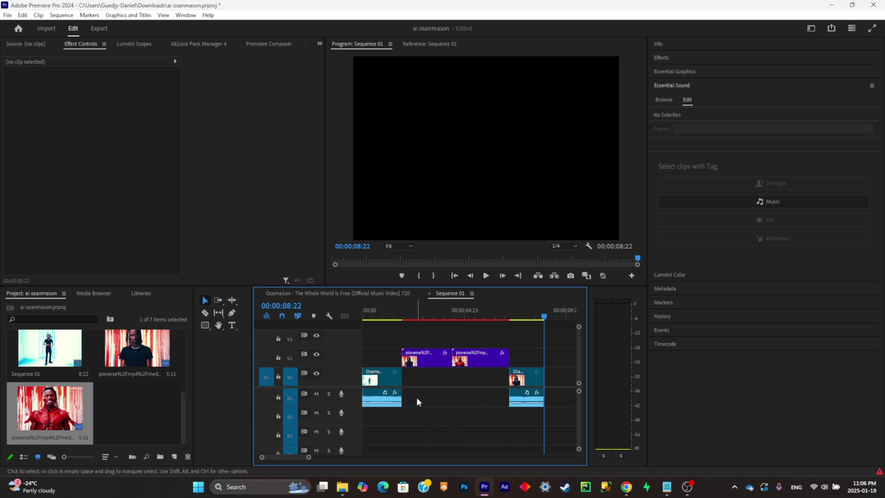
pyautogui.click(423, 312)
pyautogui.scroll(3, 597, 55)
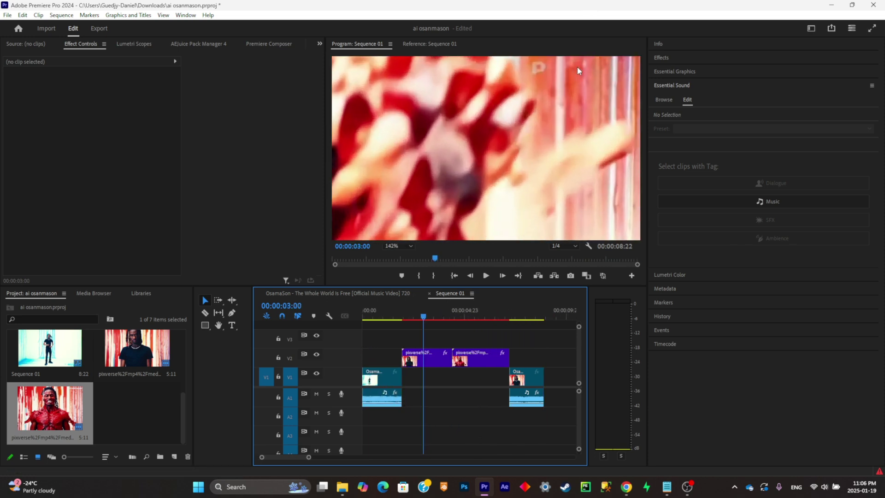
pyautogui.scroll(-5, 569, 68)
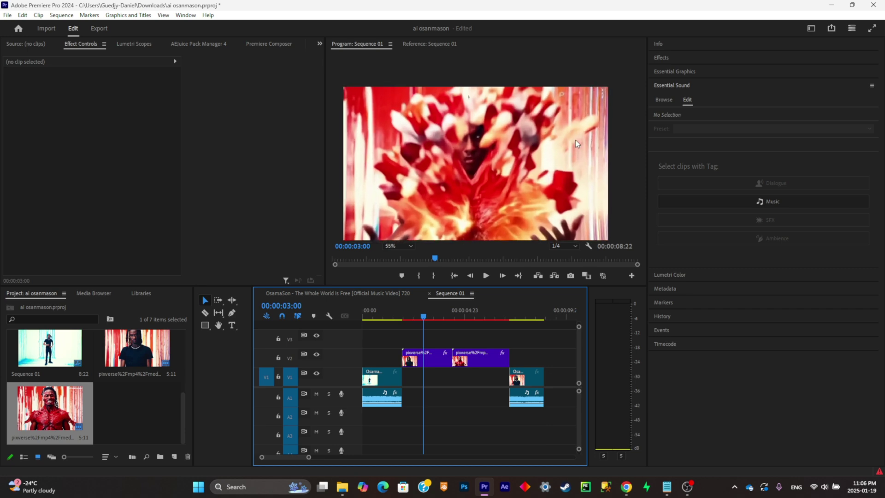
# Switch to PixVerse in Chrome and review the features of its yearly subscription plans
pyautogui.click(626, 486)
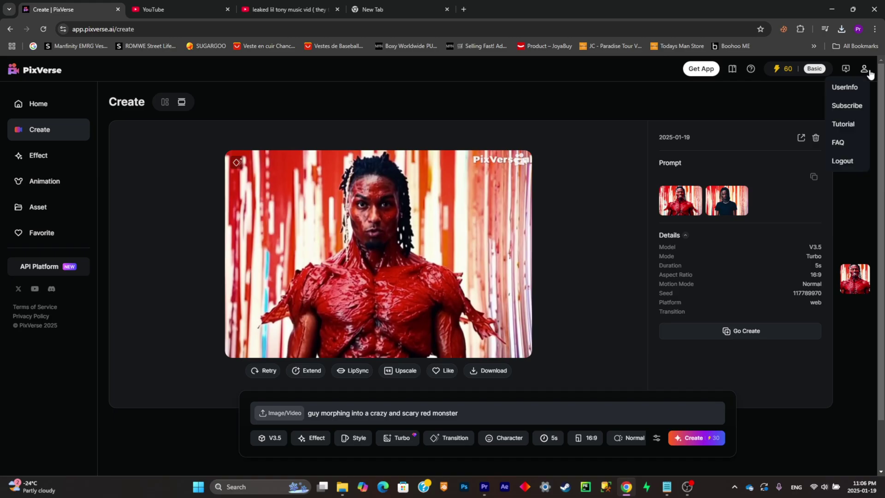
pyautogui.click(813, 70)
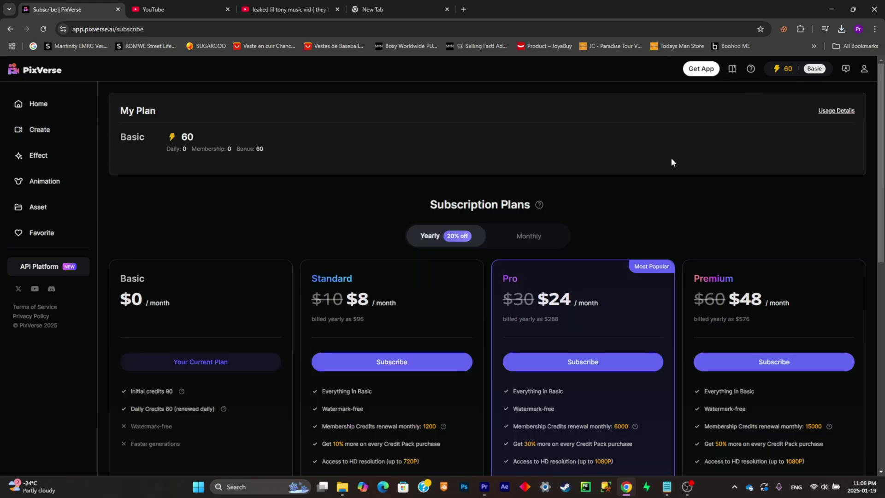
pyautogui.scroll(-2, 462, 259)
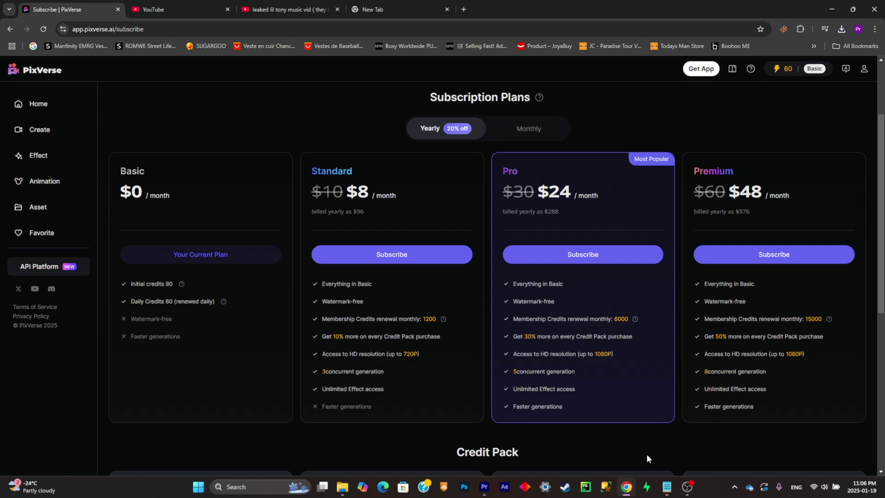